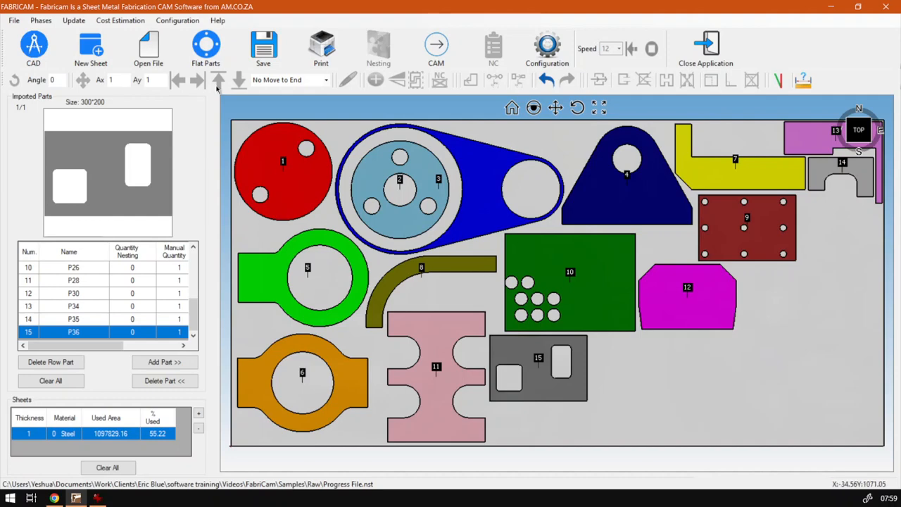
Create a P37 rectangular flat part with two round holes, setting A to 400 mm and B to 300 mm
left_click(215, 62)
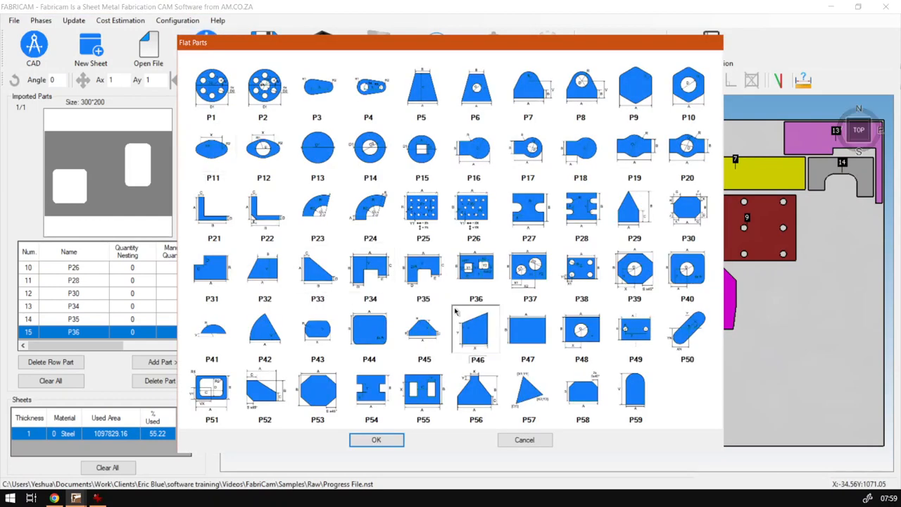
left_click(529, 277)
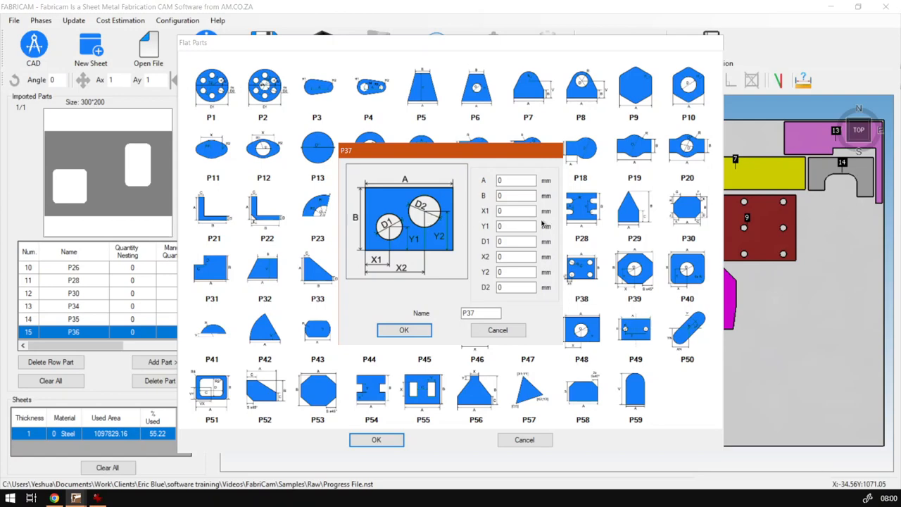
double_click(512, 180)
type("400")
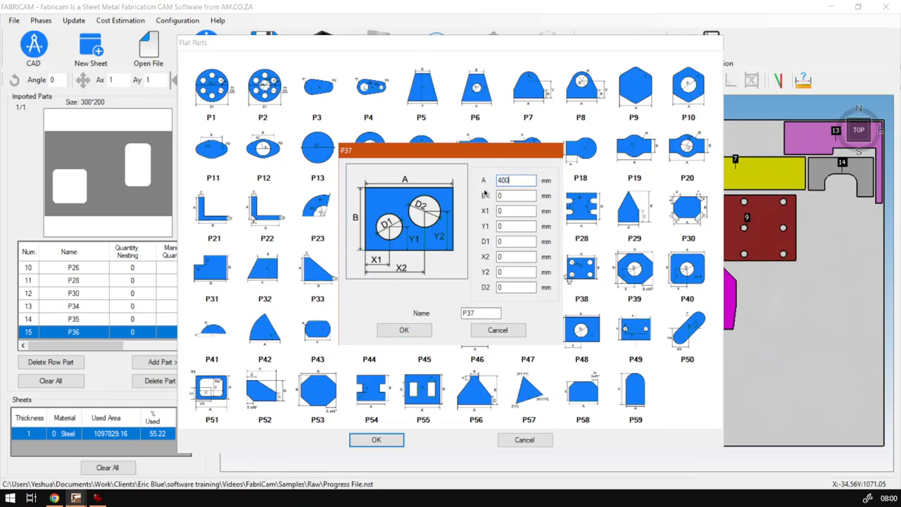
key("Tab")
type("3")
Define the first hole of P37 with diameter D1 100 mm, X1 150 mm and Y1 150 mm
left_click_drag(515, 241, 485, 241)
type("100")
double_click(512, 212)
type("150")
left_click(507, 224)
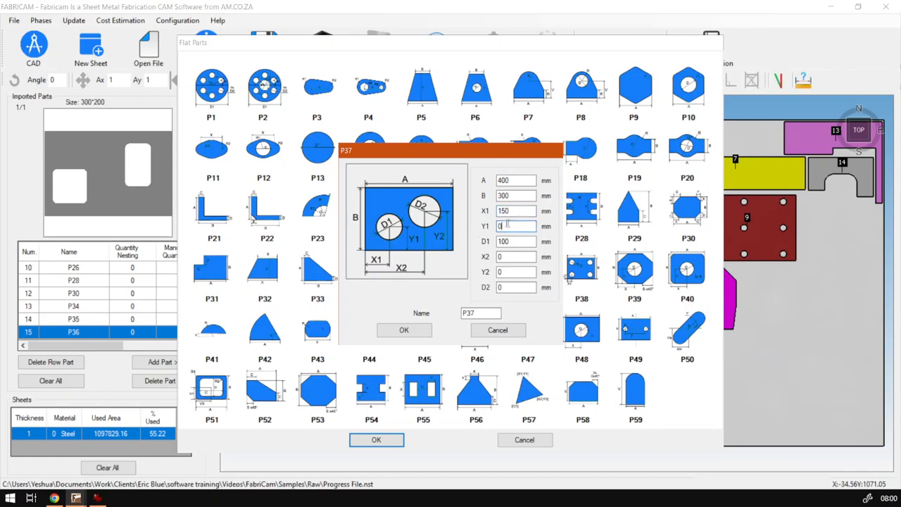
left_click_drag(507, 224, 491, 226)
type("0")
Define the second hole with D2 80 mm, X2 200 mm and Y2 100 mm, and generate the part preview
key("Tab")
key("Tab")
key("Tab")
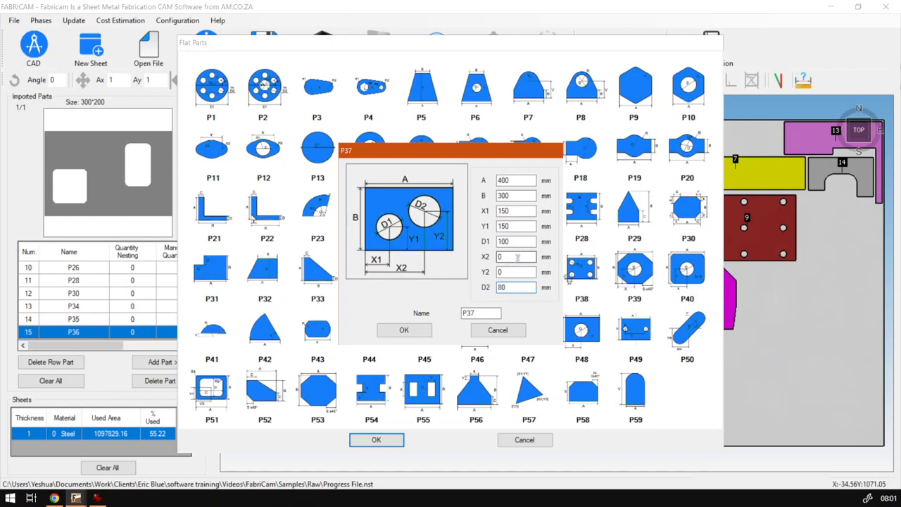
key("shift+Tab")
key("shift+Tab")
type("200")
double_click(508, 273)
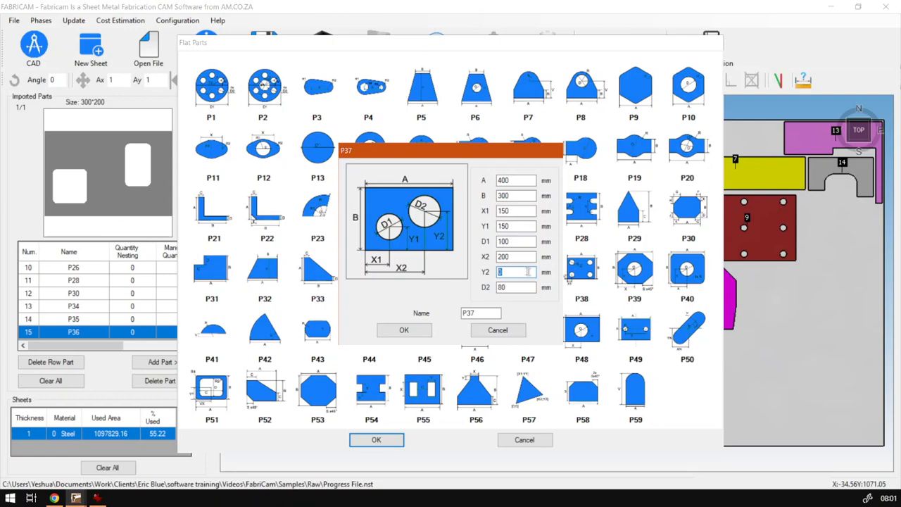
left_click(405, 333)
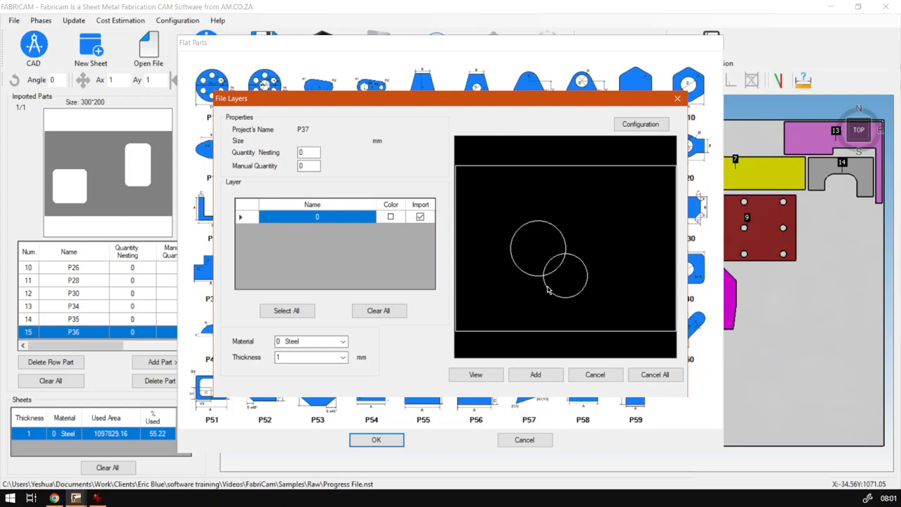
Return to the P37 dimensions, set the second hole's X2 to 300 mm and regenerate the preview
left_click(595, 375)
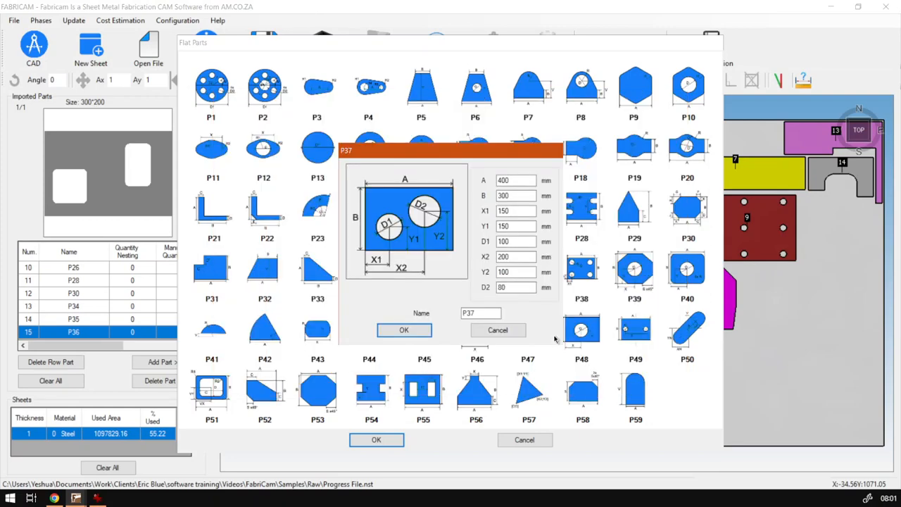
left_click_drag(519, 257, 499, 257)
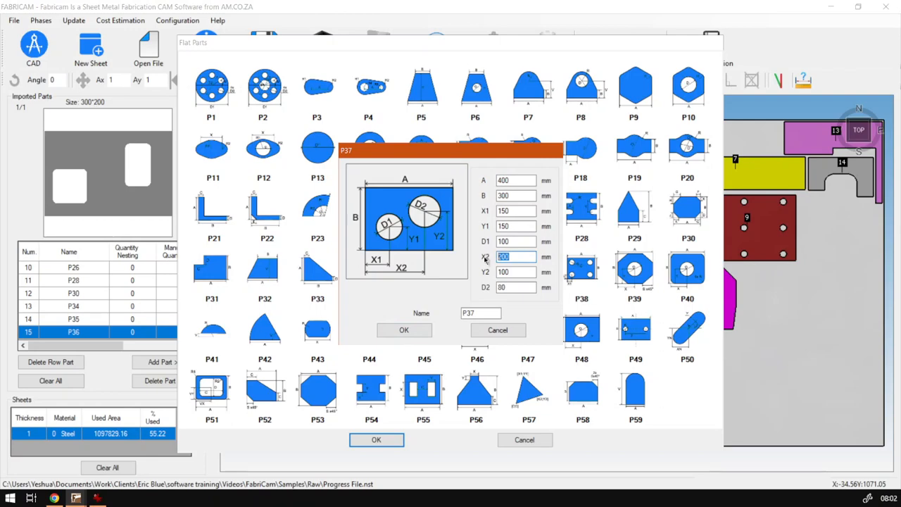
type("300")
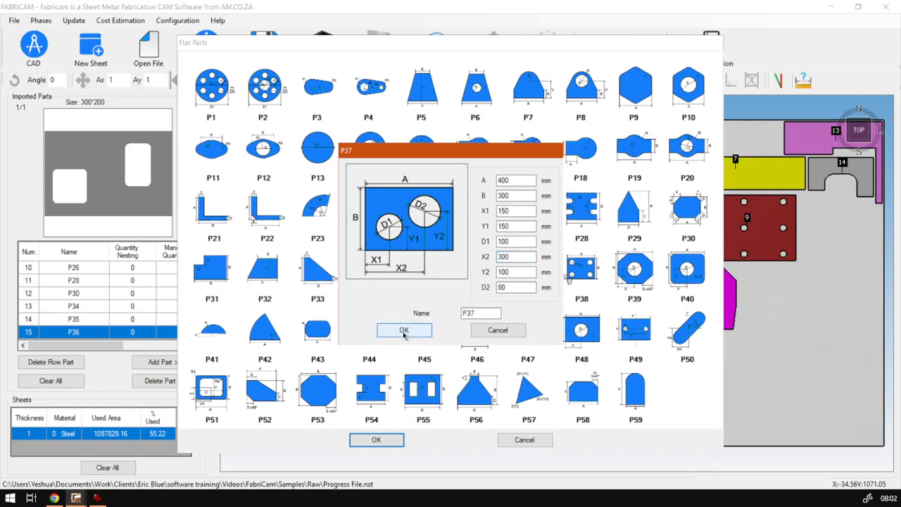
left_click(404, 331)
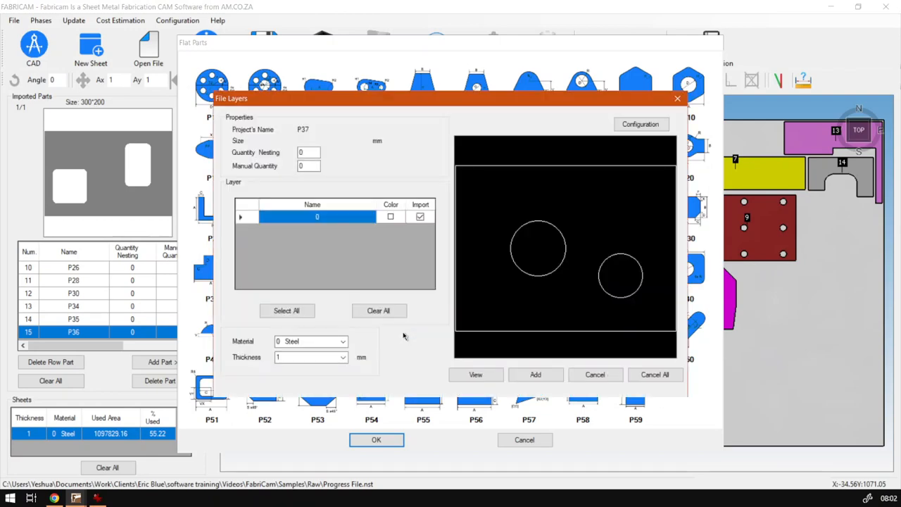
Return to the P37 dimensions, reduce X1 to shift the first hole away from the second, and regenerate the preview
left_click(595, 375)
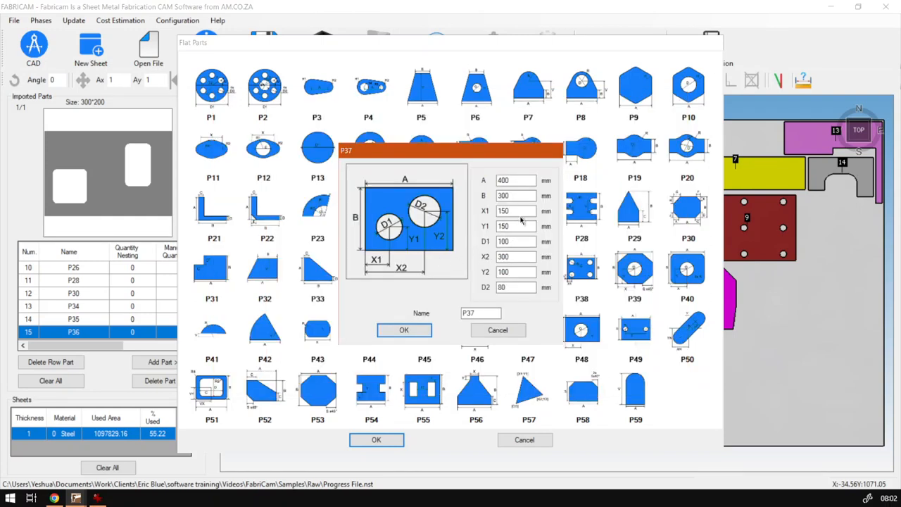
left_click_drag(520, 212, 497, 212)
type("1")
left_click(427, 335)
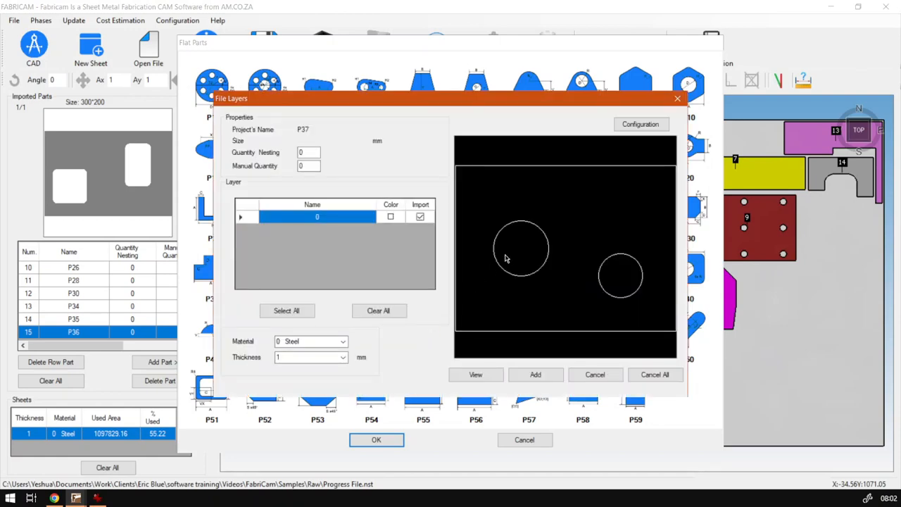
Import P37 with a manual quantity of 1 and place it on the sheet beside part 15, below part 12
left_click_drag(310, 166, 279, 166)
type("1")
left_click(538, 378)
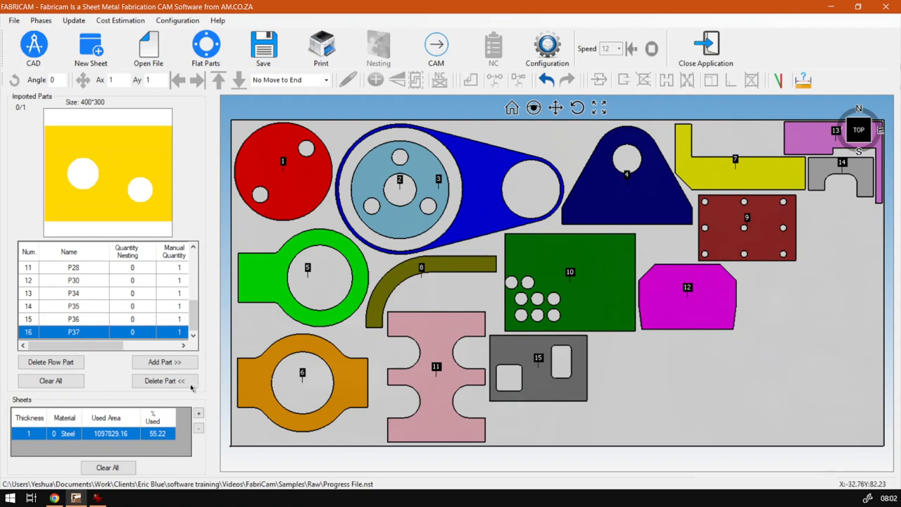
left_click(165, 362)
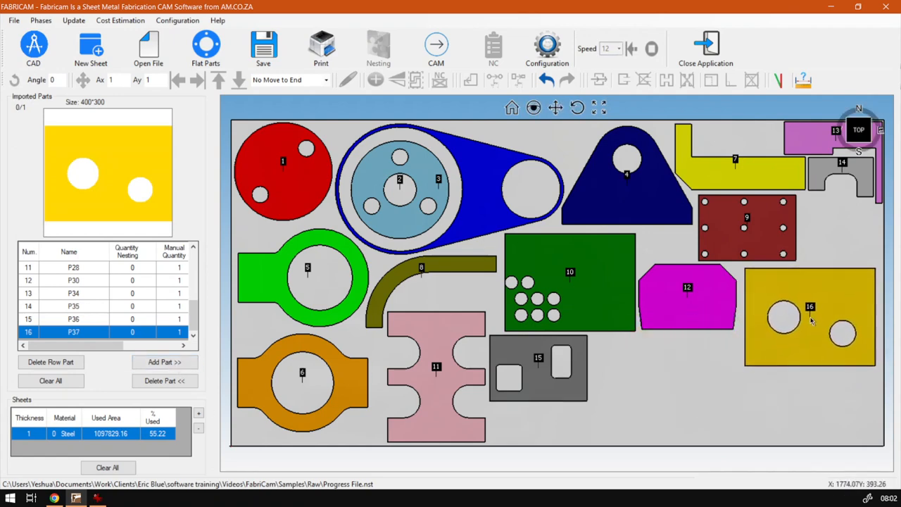
left_click(690, 396)
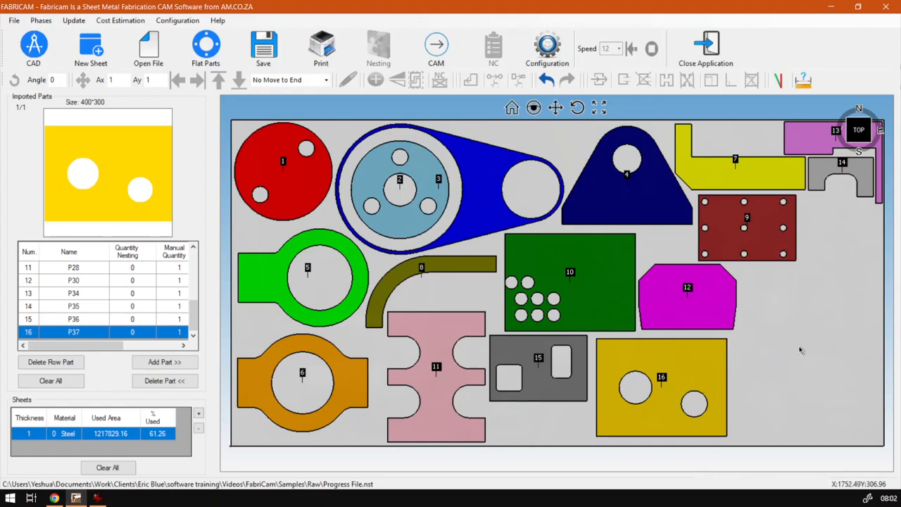
Switch to Chrome and look through the training videos on the softwaretraining.co.za home page
left_click(55, 498)
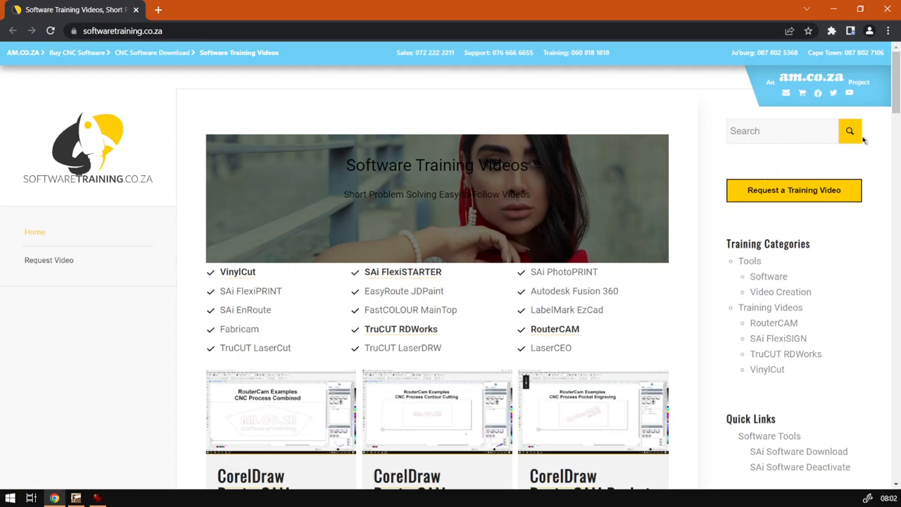
scroll(598, 346, "down", 12)
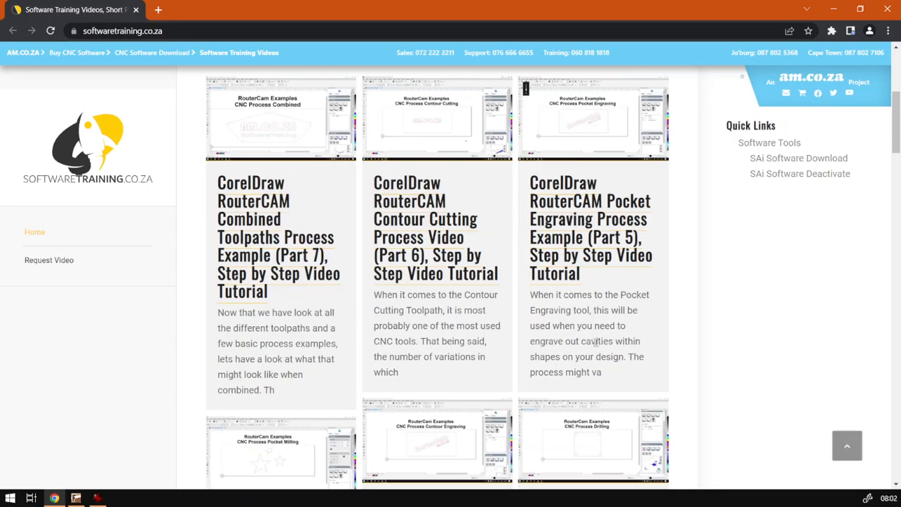
scroll(597, 345, "up", 4)
scroll(597, 347, "up", 8)
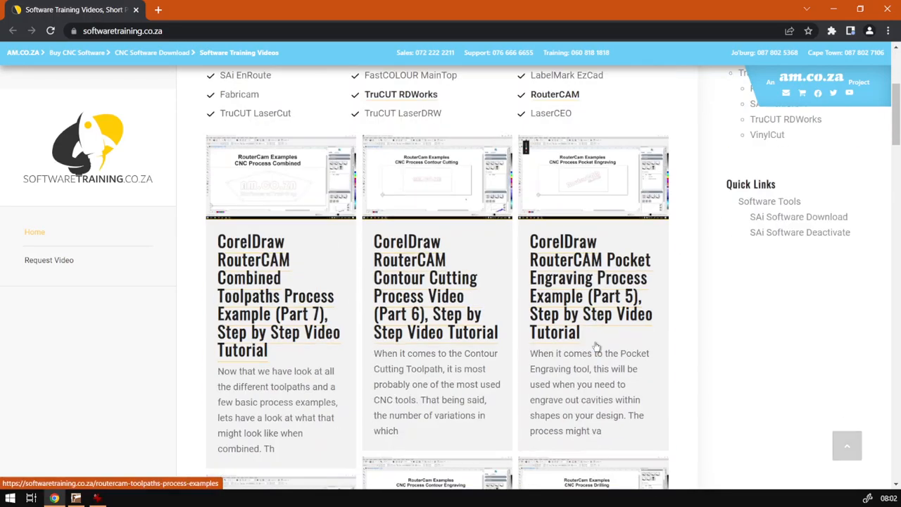